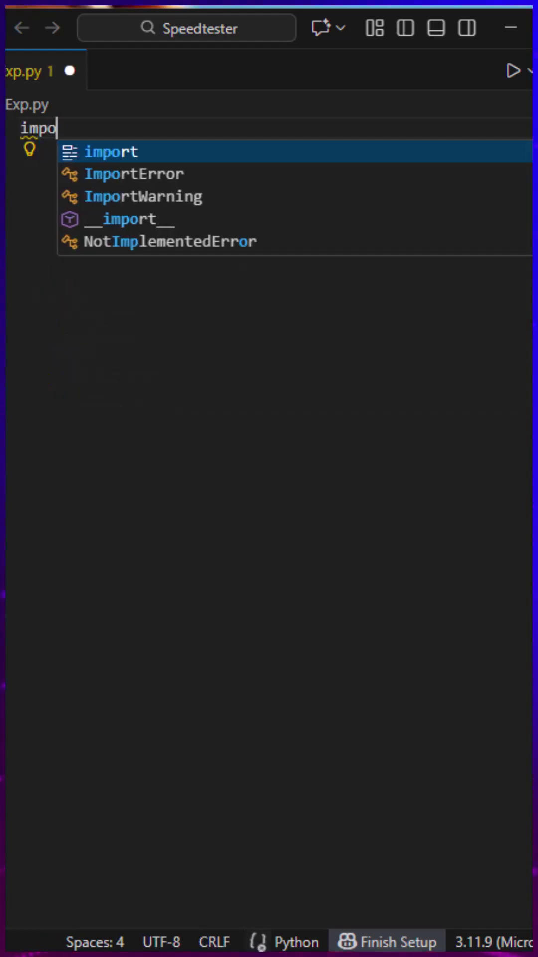
{"action": "type", "text": "rt od"}
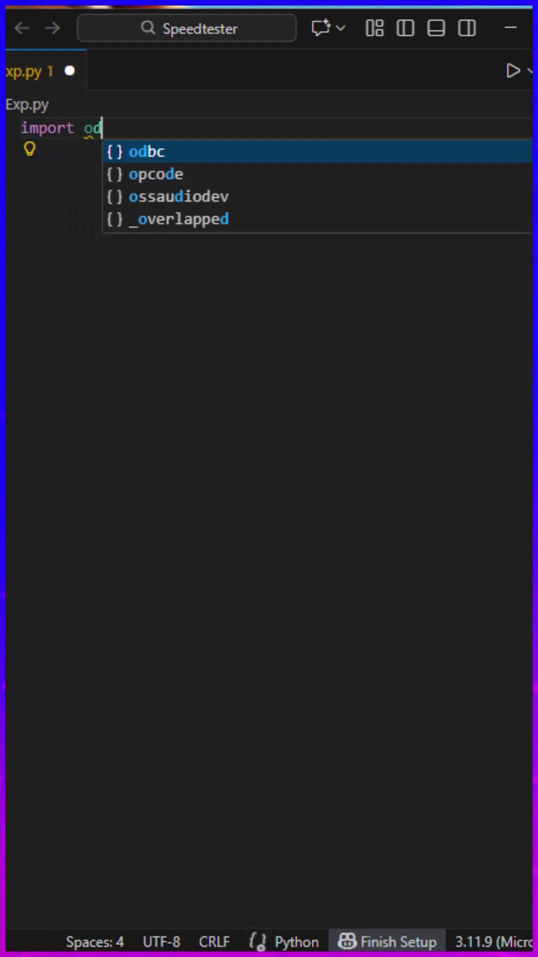
- Write 'import os', leave a blank line, and begin 'def scan_folder'
{"action": "key", "text": "BackSpace"}
{"action": "type", "text": "s"}
{"action": "key", "text": "Escape"}
{"action": "key", "text": "Return"}
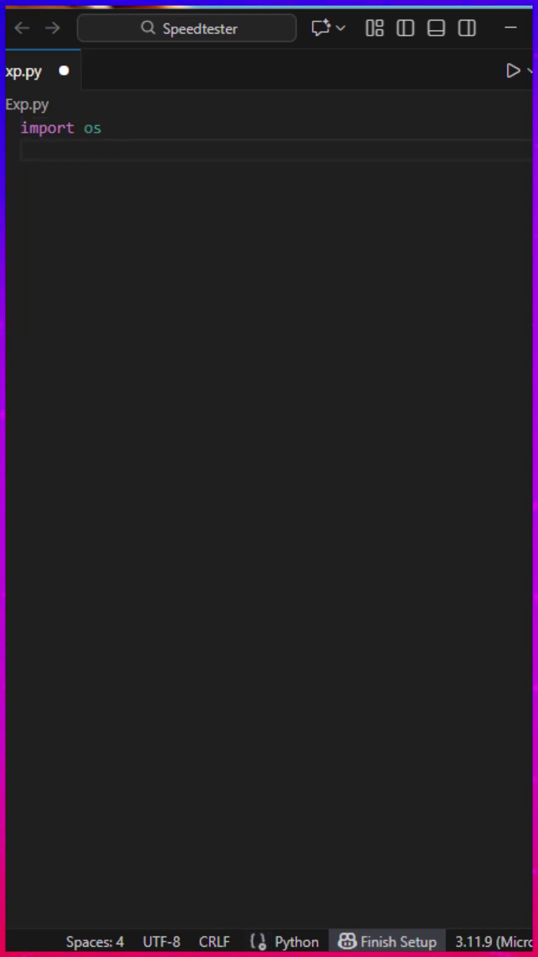
{"action": "key", "text": "Return"}
{"action": "type", "text": "de"}
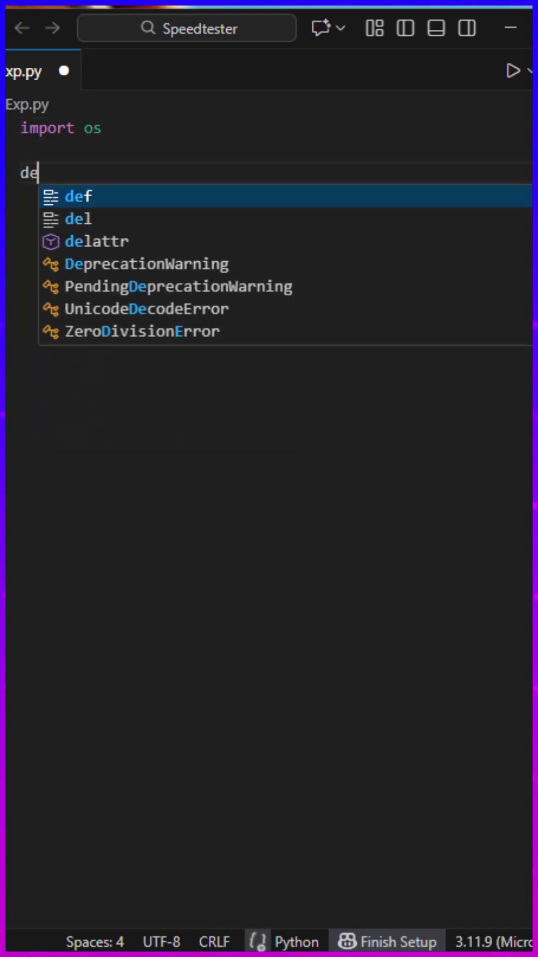
{"action": "type", "text": "f scan_folder"}
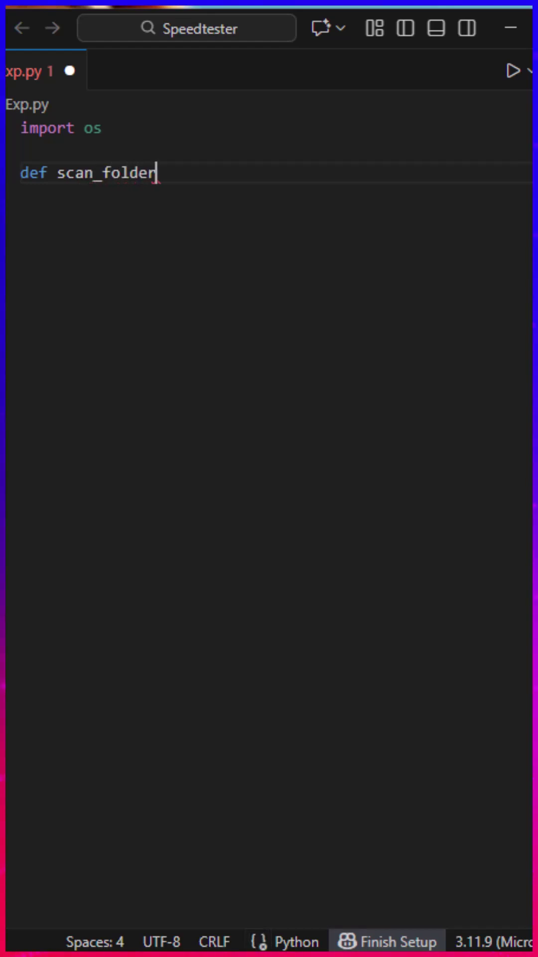
{"action": "type", "text": "(path"}
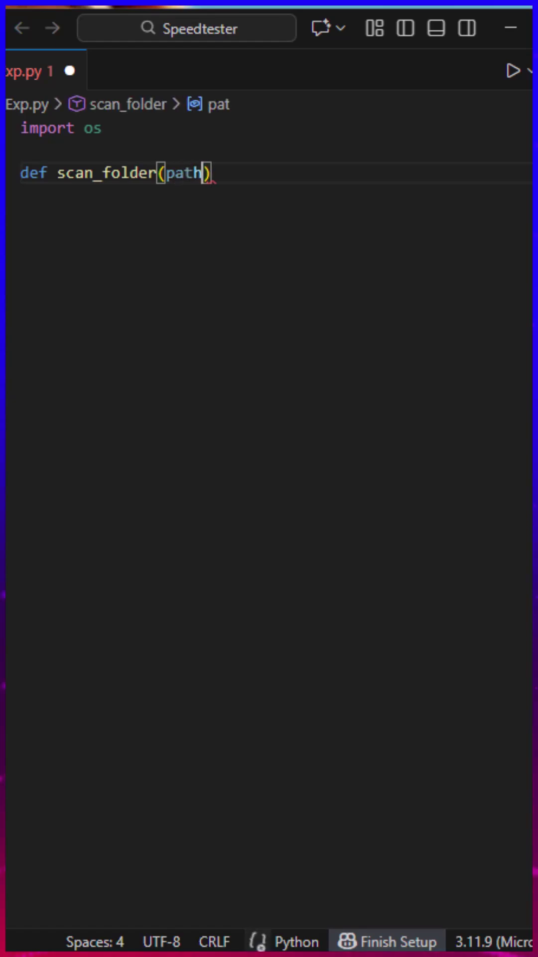
{"action": "type", "text": ": s"}
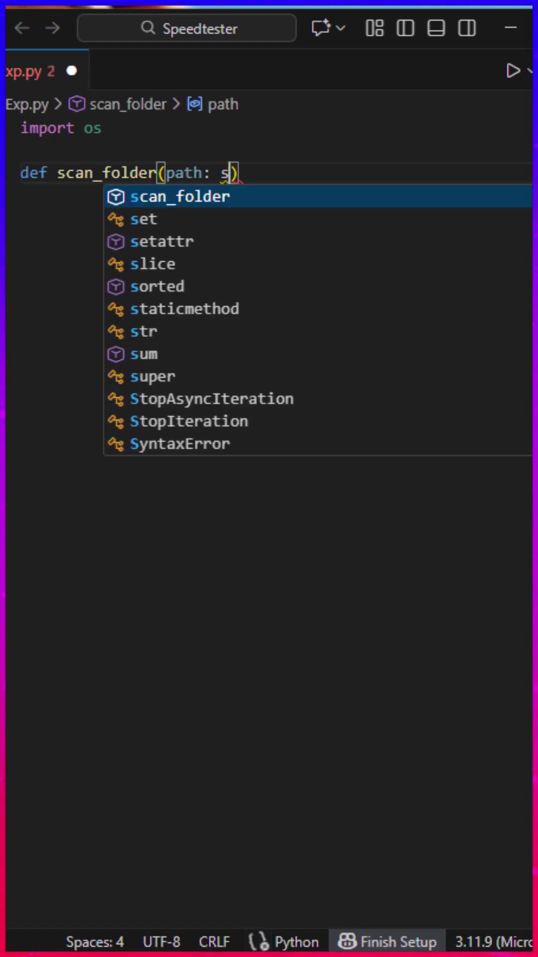
{"action": "type", "text": "tr"}
- Give scan_folder the signature '(path: str) -> None:' with an indented body
{"action": "key", "text": "Escape"}
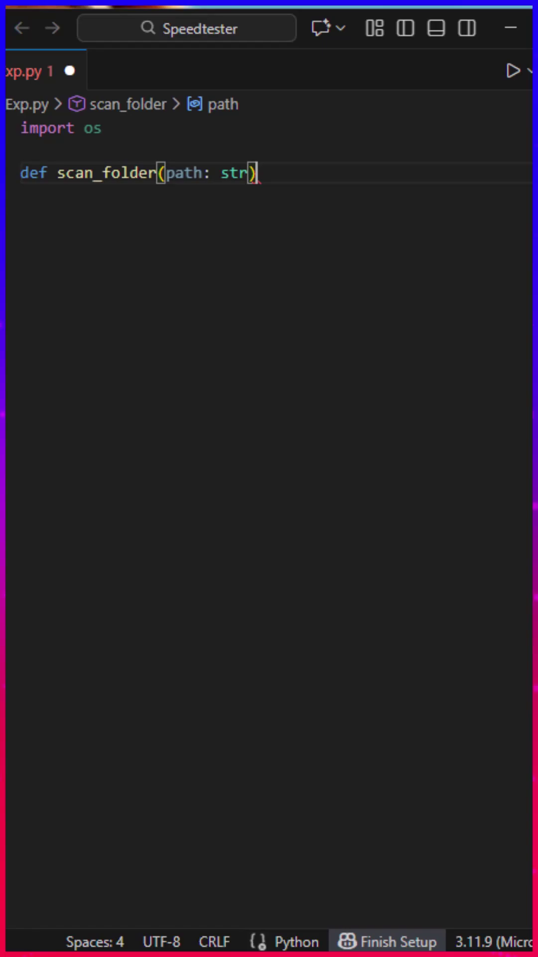
{"action": "key", "text": "Right"}
{"action": "type", "text": "-> N"}
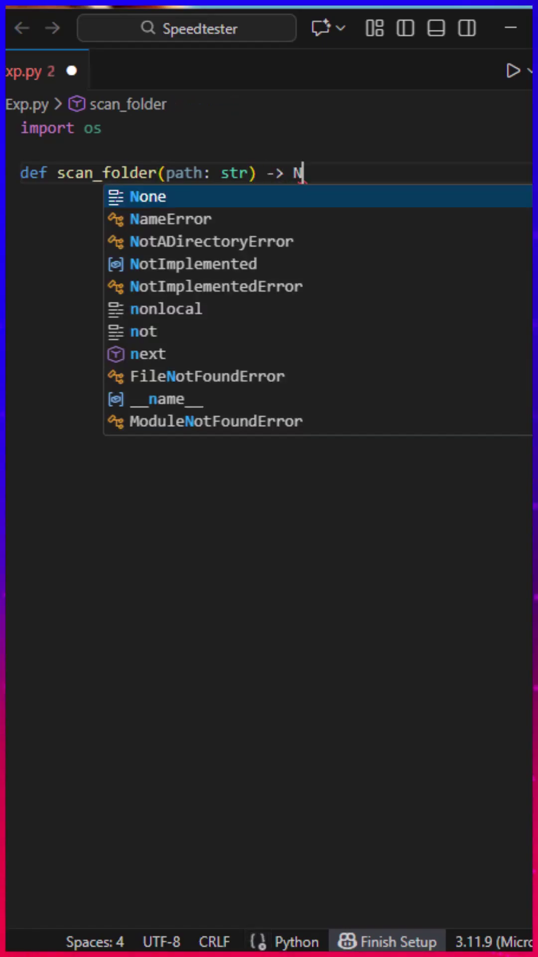
{"action": "type", "text": "o"}
{"action": "key", "text": "Tab"}
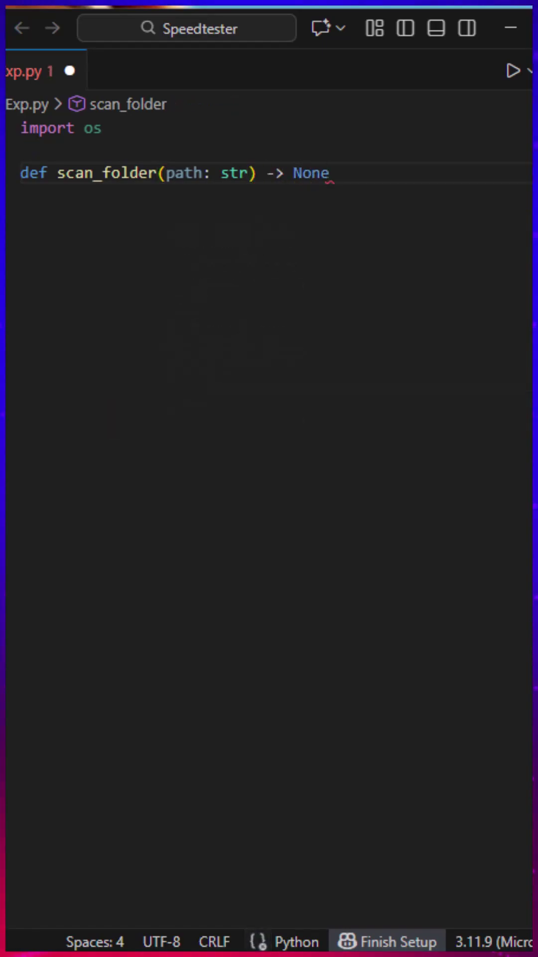
{"action": "type", "text": ":"}
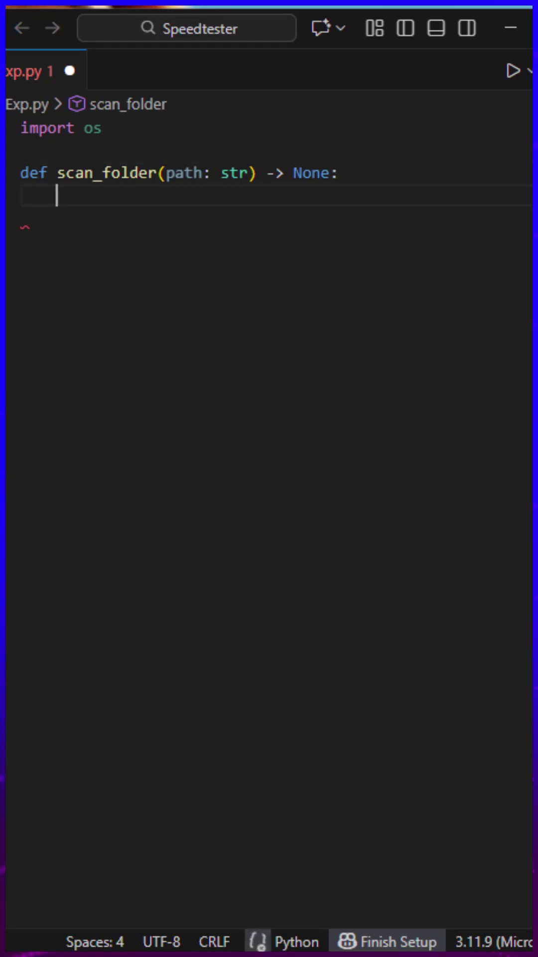
- Add a try block assigning entries = os.listdir(path)
{"action": "key", "text": "Return"}
{"action": "type", "text": "try:"}
{"action": "key", "text": "Return"}
{"action": "type", "text": "en"}
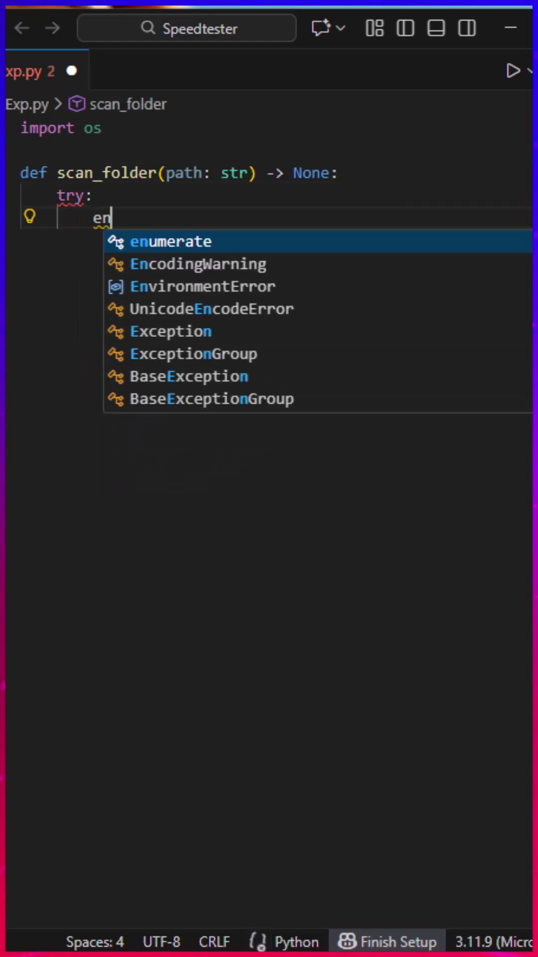
{"action": "type", "text": "tries = "}
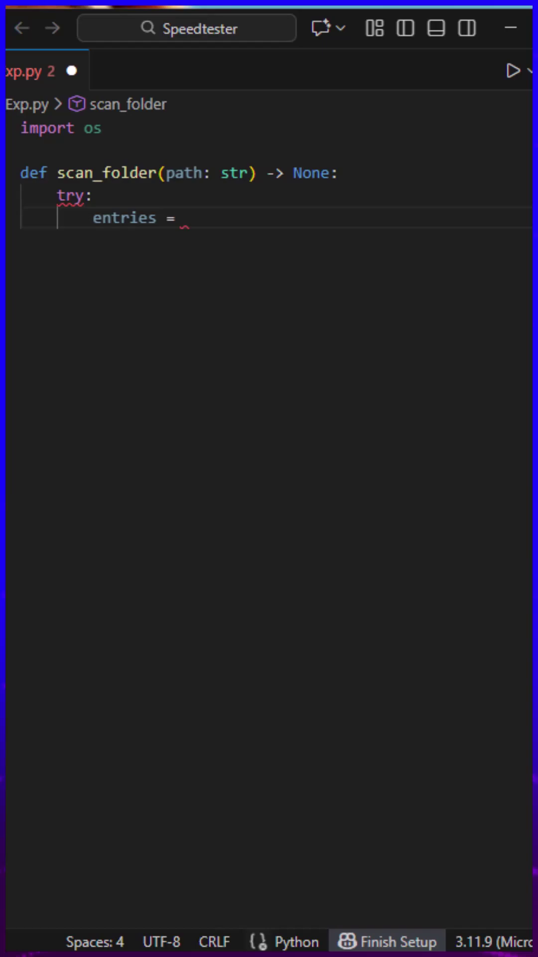
{"action": "type", "text": "os.listdir"}
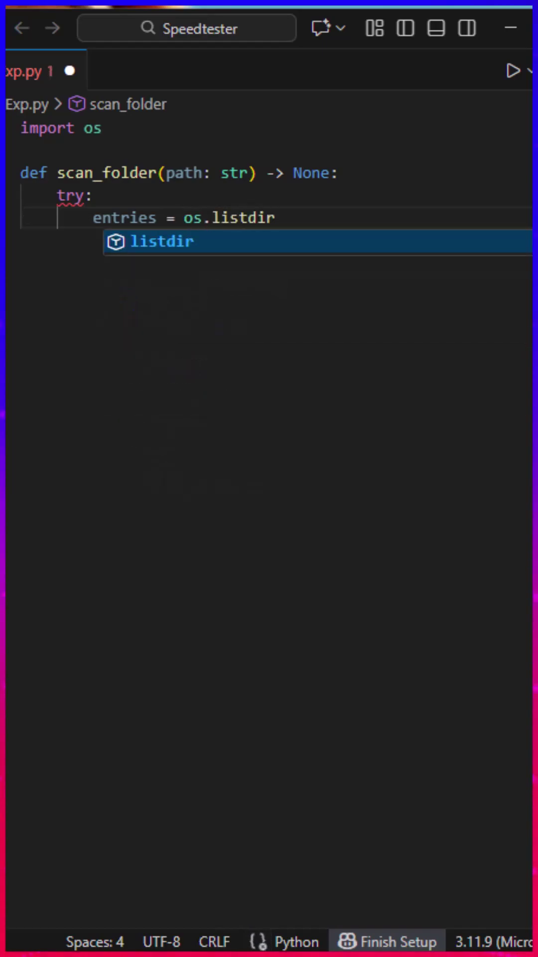
{"action": "type", "text": "(path)"}
{"action": "key", "text": "Return"}
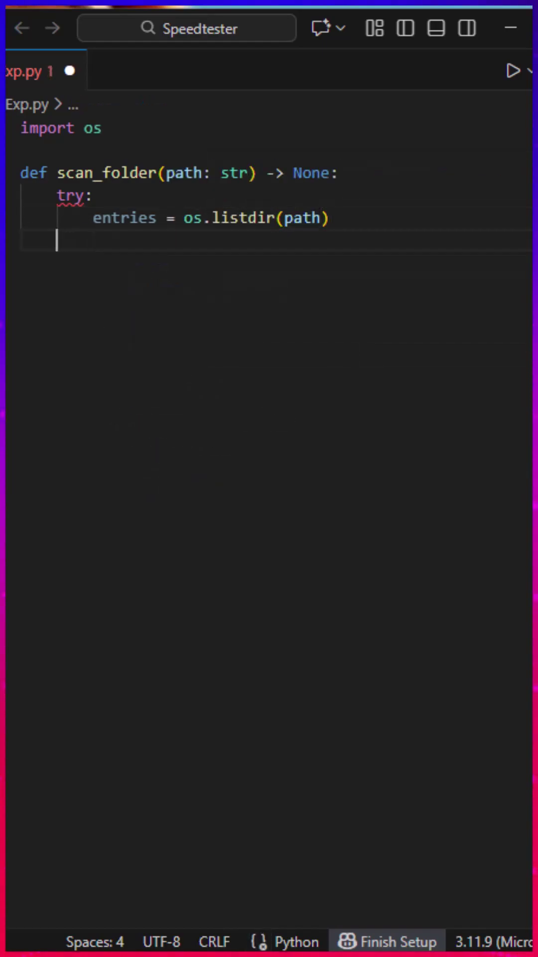
{"action": "type", "text": "except Fi"}
- Catch FileNotFoundError by printing an error message and returning
{"action": "key", "text": "Down"}
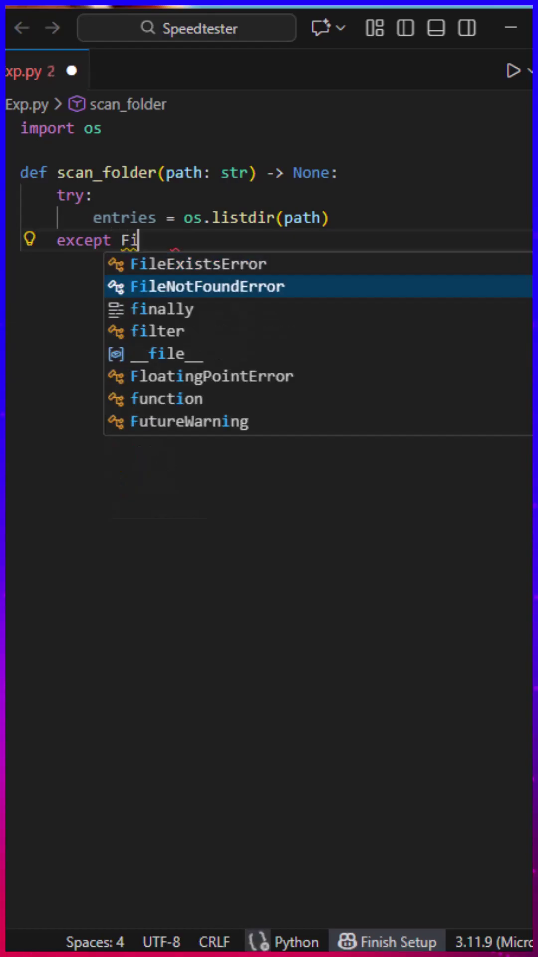
{"action": "key", "text": "Tab"}
{"action": "type", "text": "print"}
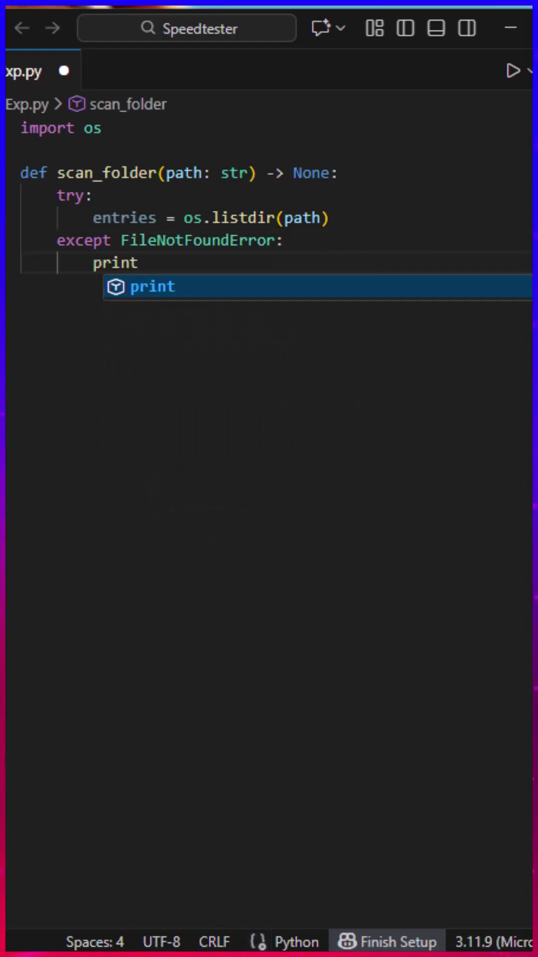
{"action": "type", "text": "(\"Error: "}
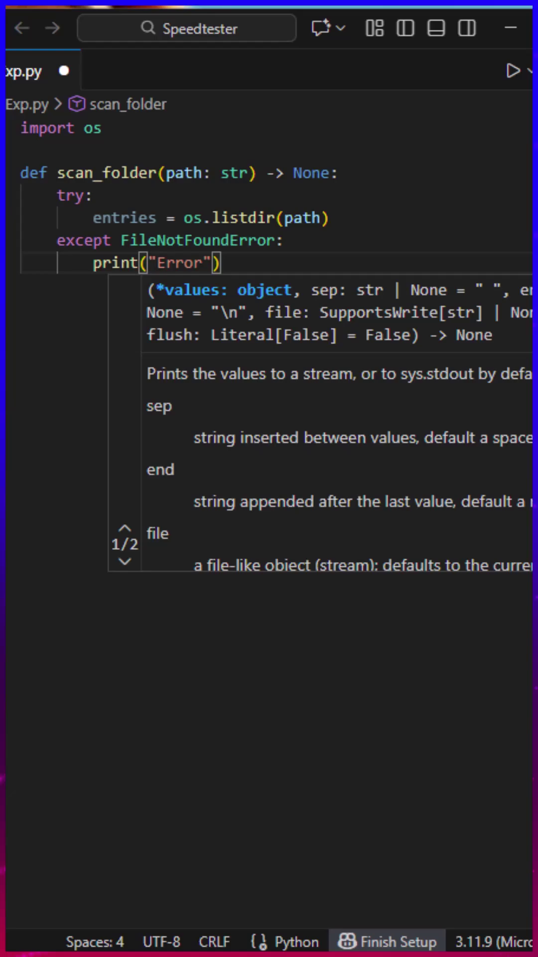
{"action": "type", "text": "that path does "}
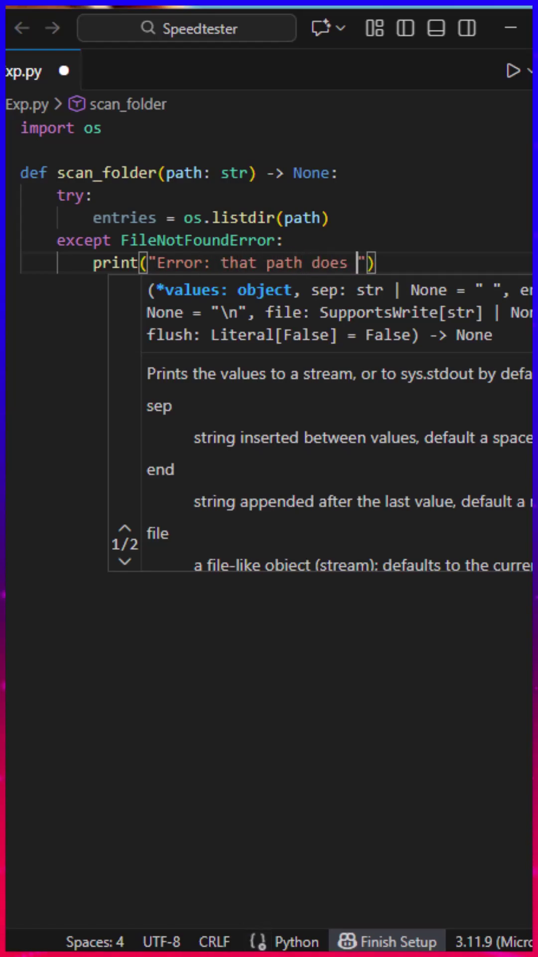
{"action": "type", "text": "not exist."}
{"action": "key", "text": "End"}
{"action": "key", "text": "Return"}
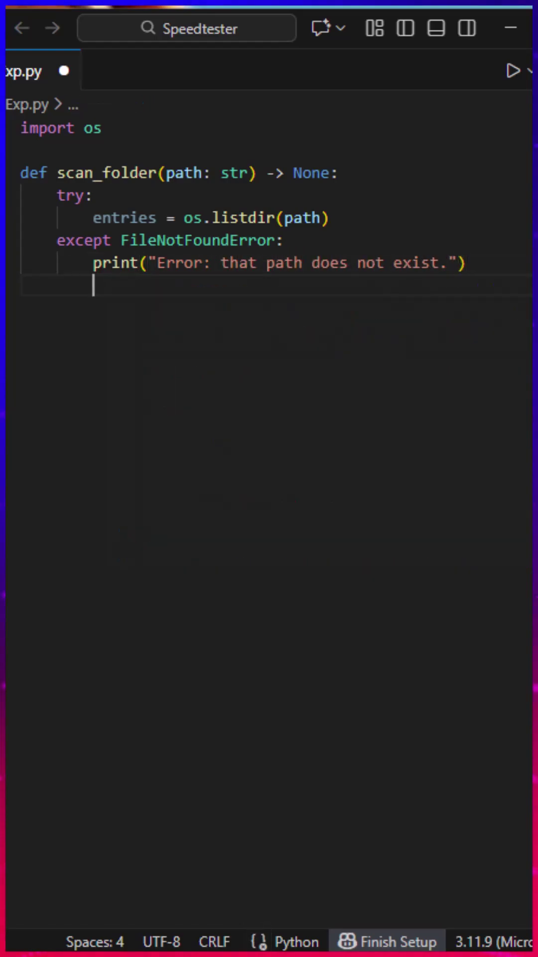
{"action": "type", "text": "return"}
- Print a 'Contents of: {path}' heading after the try/except block
{"action": "key", "text": "Return"}
{"action": "key", "text": "Return"}
{"action": "key", "text": "BackSpace"}
{"action": "type", "text": "print"}
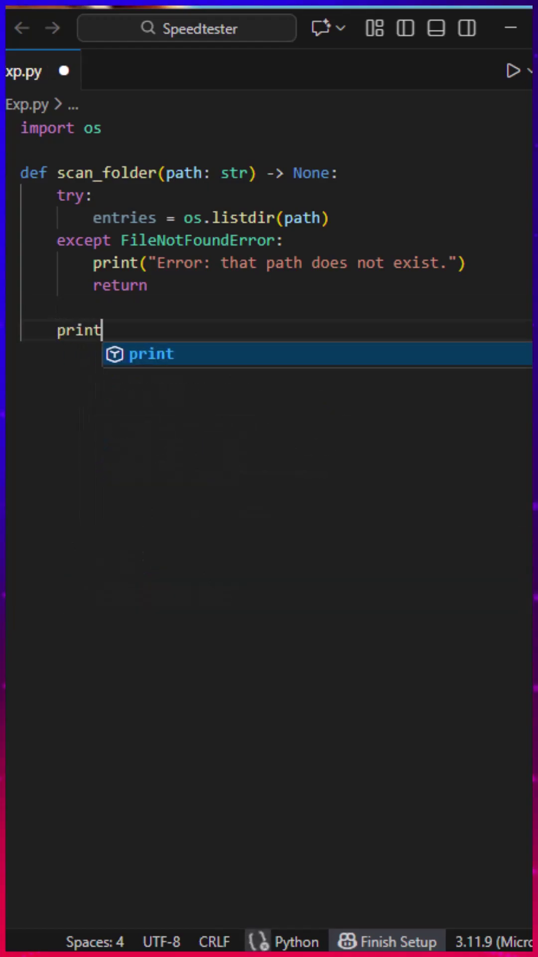
{"action": "type", "text": "(f@"}
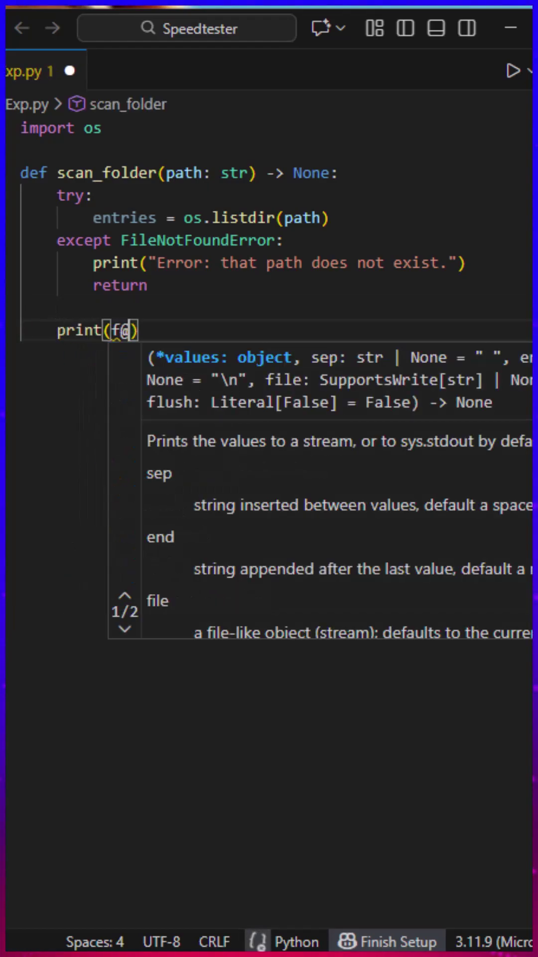
{"action": "type", "text": "\\n"}
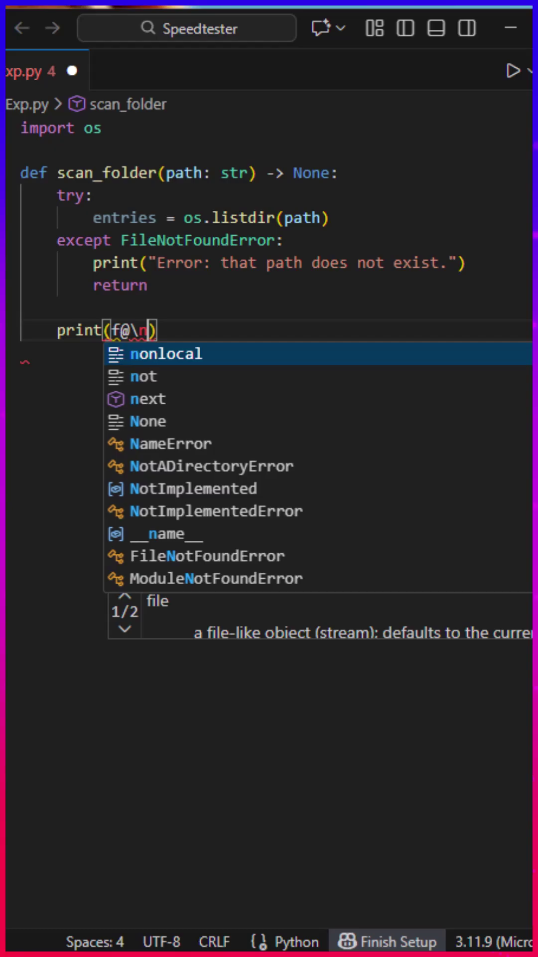
{"action": "type", "text": "Conten"}
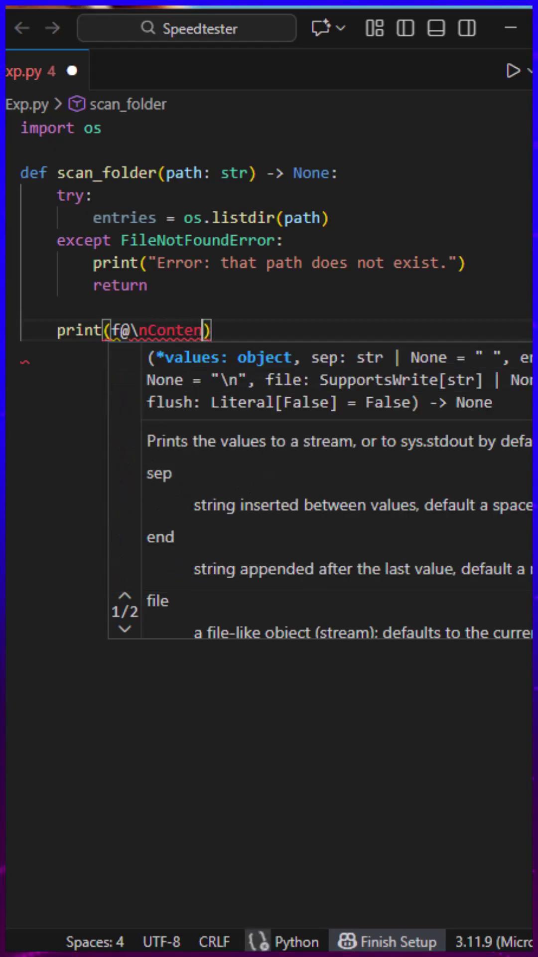
{"action": "type", "text": "ts of: {path}\\"}
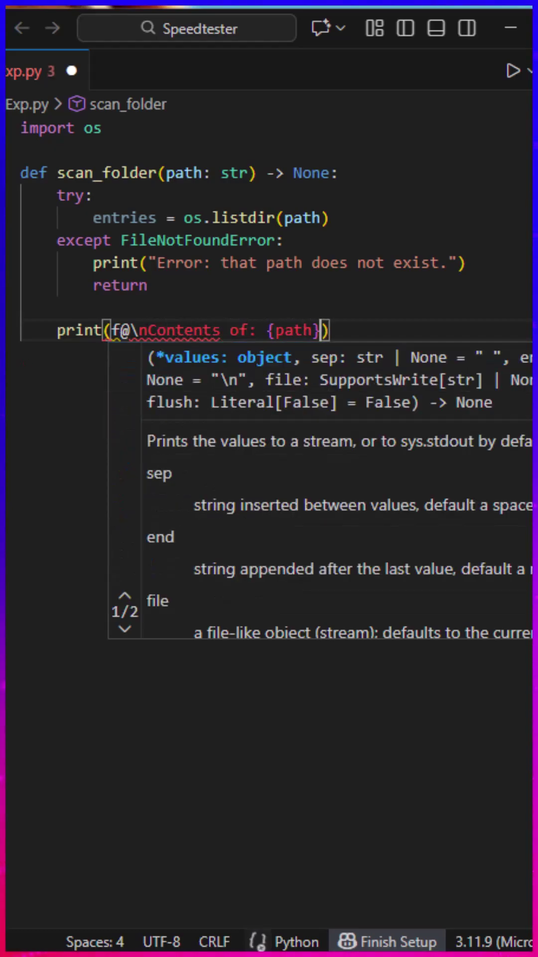
{"action": "type", "text": "n"}
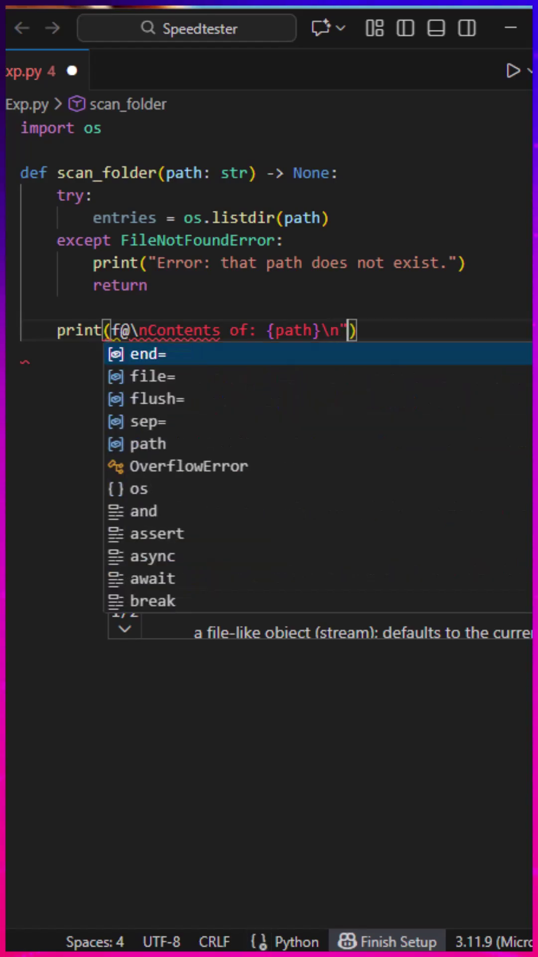
{"action": "type", "text": "\""}
{"action": "key", "text": "End"}
{"action": "key", "text": "Escape"}
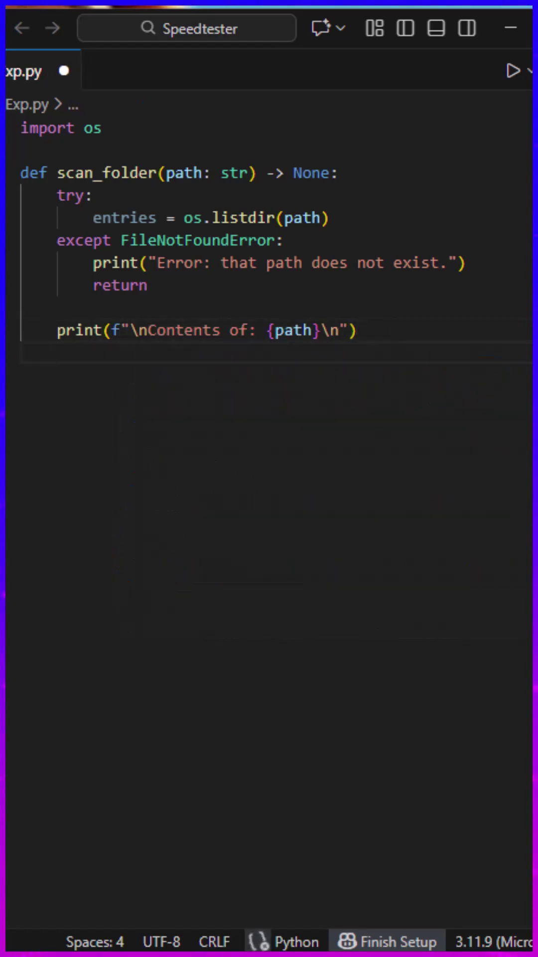
- Add 'for name in entries:' with full_path = os.path.join(path, name) inside
{"action": "key", "text": "Return"}
{"action": "type", "text": "for name in e"}
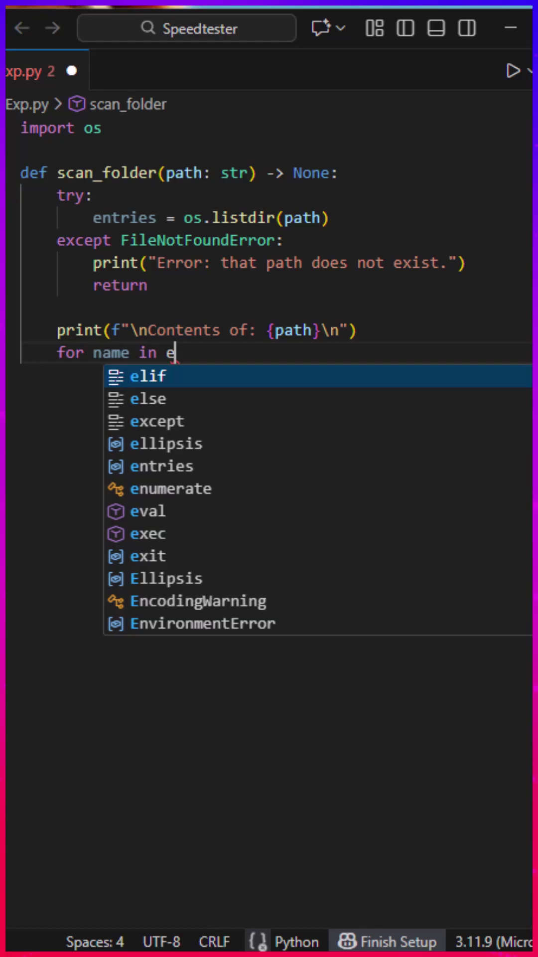
{"action": "type", "text": "ntries:"}
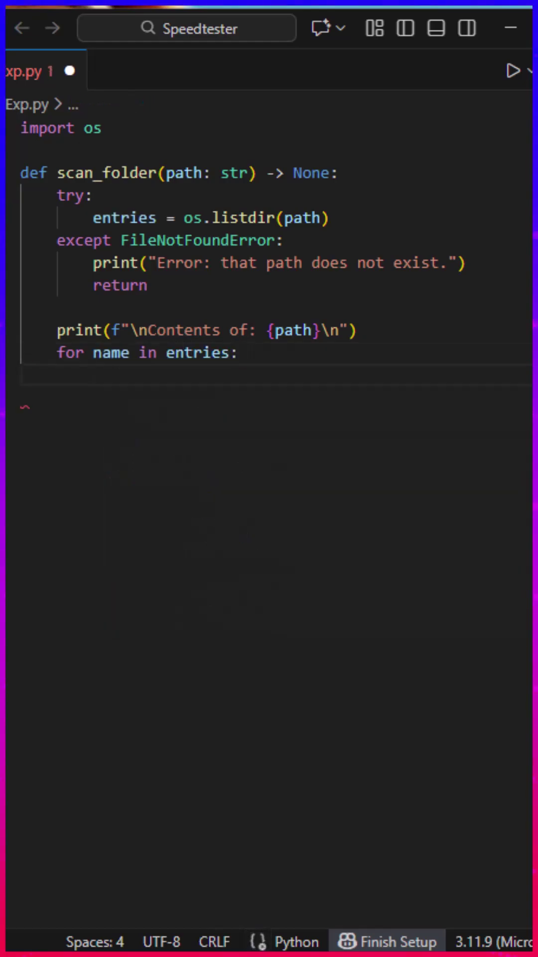
{"action": "key", "text": "Return"}
{"action": "type", "text": "full_path= o"}
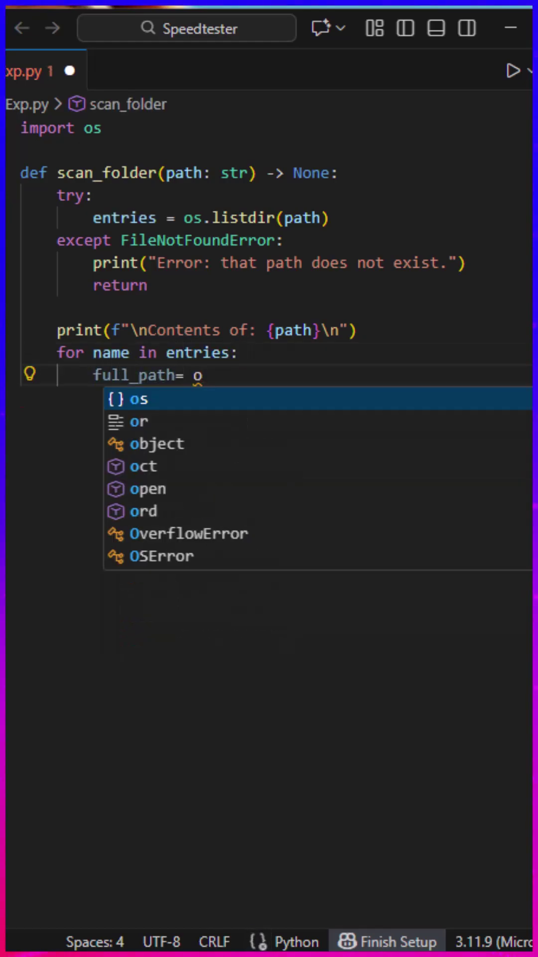
{"action": "type", "text": "s.path.is"}
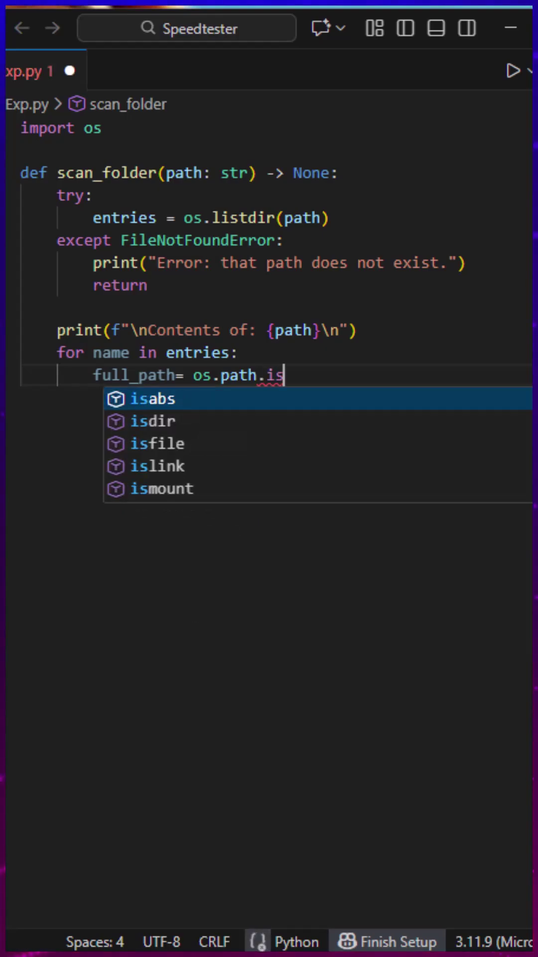
{"action": "type", "text": "dir"}
{"action": "key", "text": "BackSpace"}
{"action": "key", "text": "BackSpace"}
{"action": "key", "text": "BackSpace"}
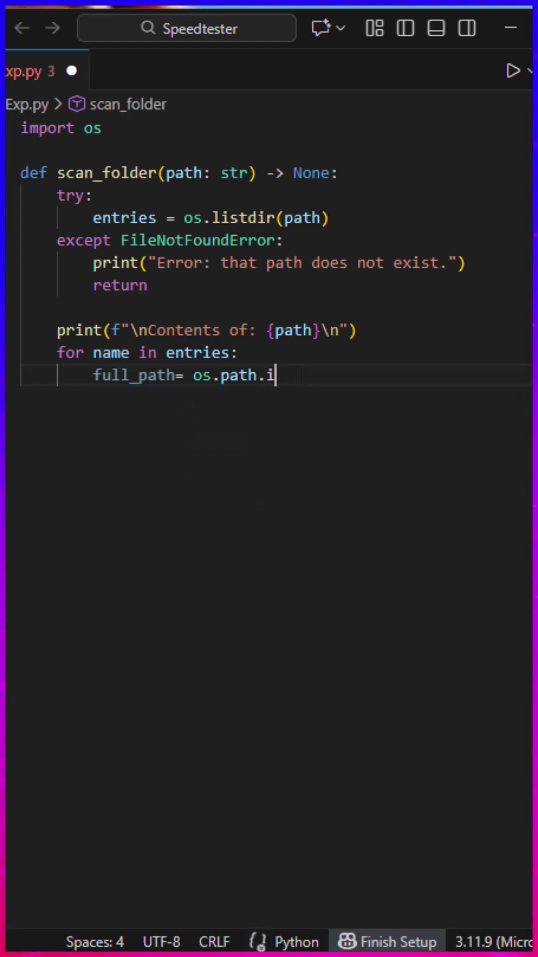
{"action": "type", "text": "join(path"}
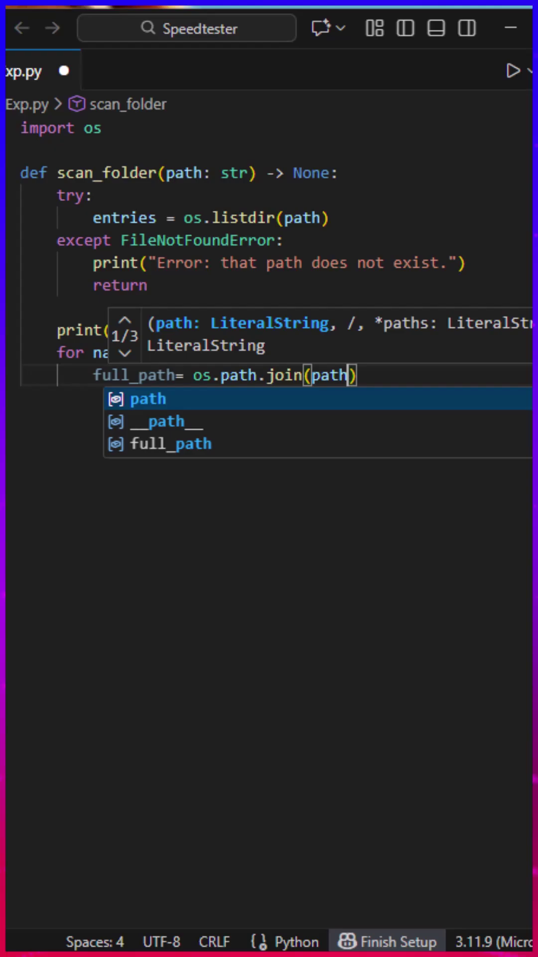
{"action": "type", "text": ", name"}
- Set label to 'DIR' if os.path.isdir(full_path), else 'FILE'
{"action": "key", "text": "End"}
{"action": "key", "text": "Return"}
{"action": "type", "text": "la"}
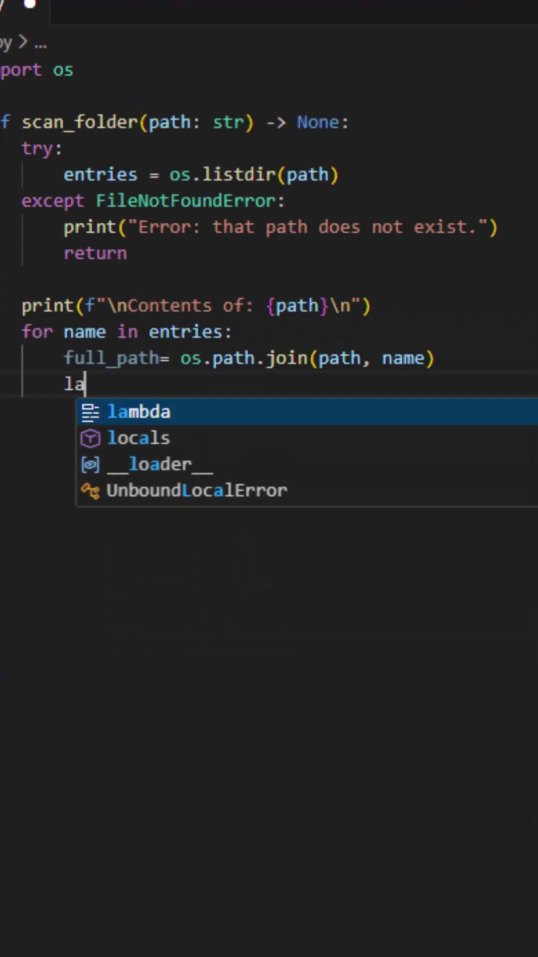
{"action": "type", "text": "bel = \"DIR"}
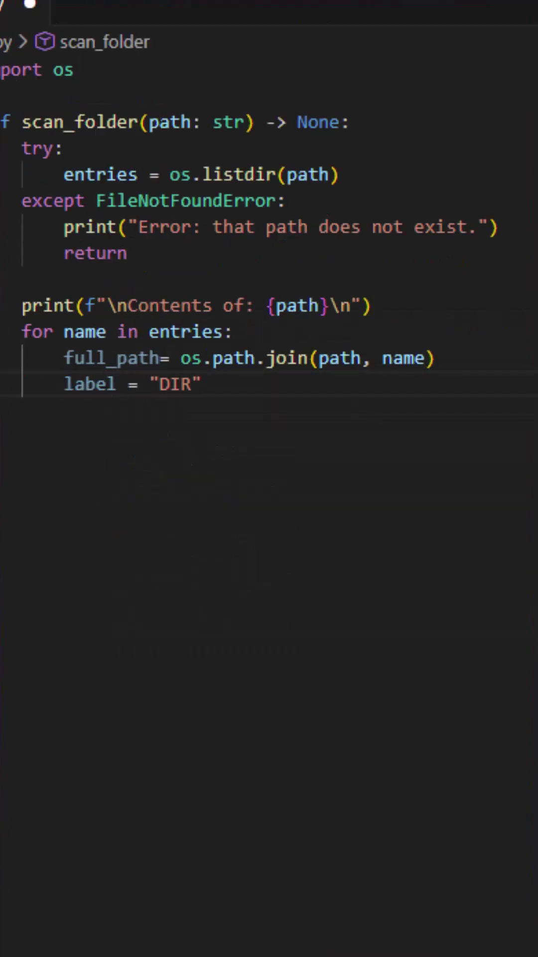
{"action": "type", "text": "\" if os.path.is"}
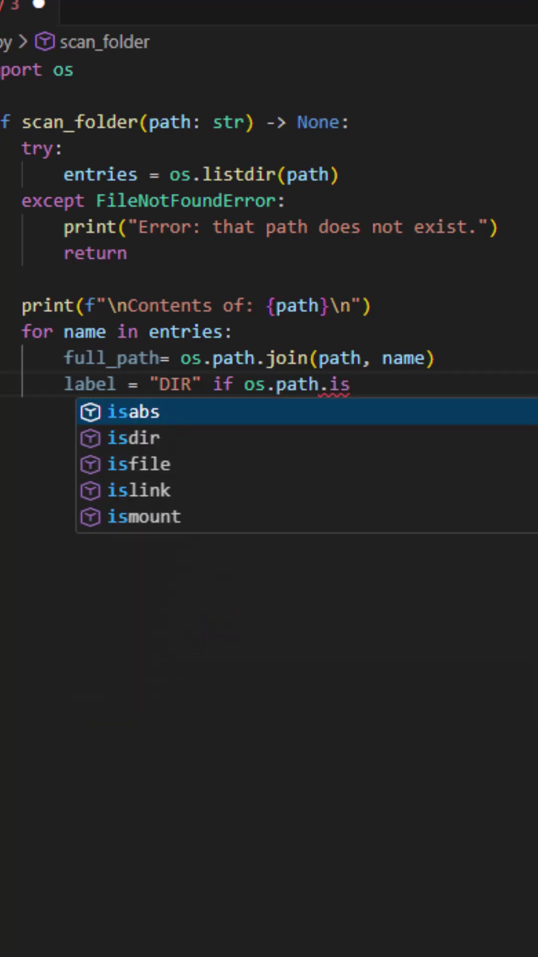
{"action": "key", "text": "Down"}
{"action": "key", "text": "Tab"}
{"action": "type", "text": "(full_path"}
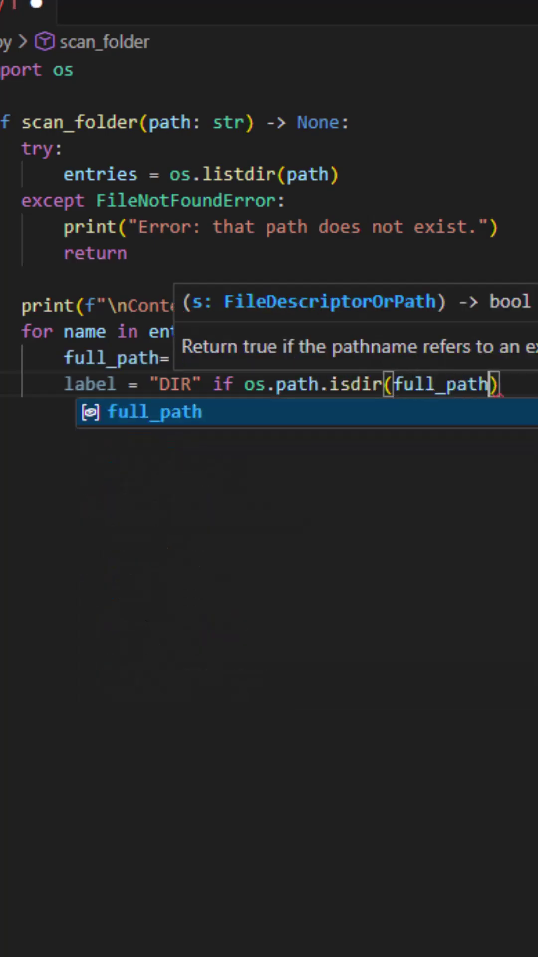
{"action": "key", "text": "End"}
{"action": "type", "text": "else"}
{"action": "key", "text": "Escape"}
{"action": "type", "text": "\"FILE\""}
- Print each entry as f'[{label}] {name}' inside the loop
{"action": "key", "text": "Return"}
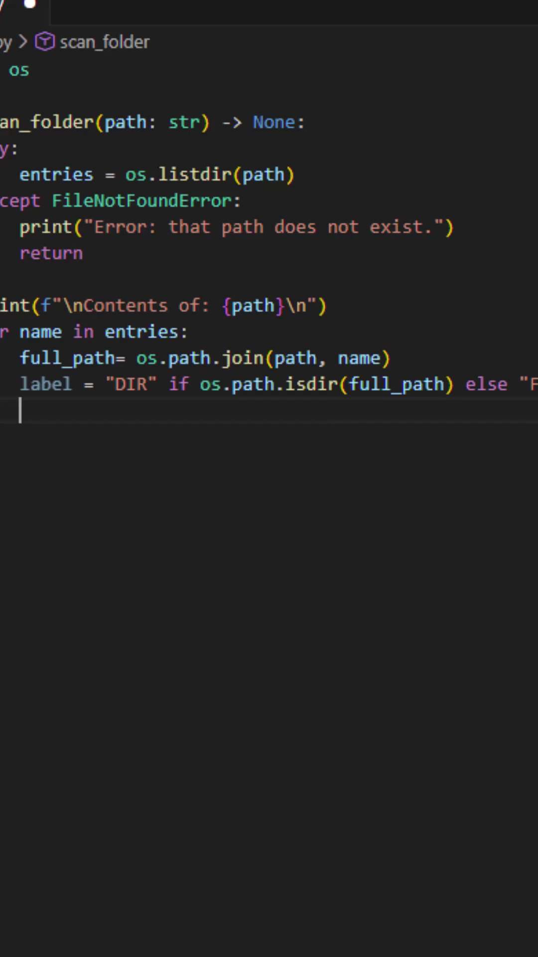
{"action": "type", "text": "pri"}
{"action": "type", "text": "nt(f\"[{"}
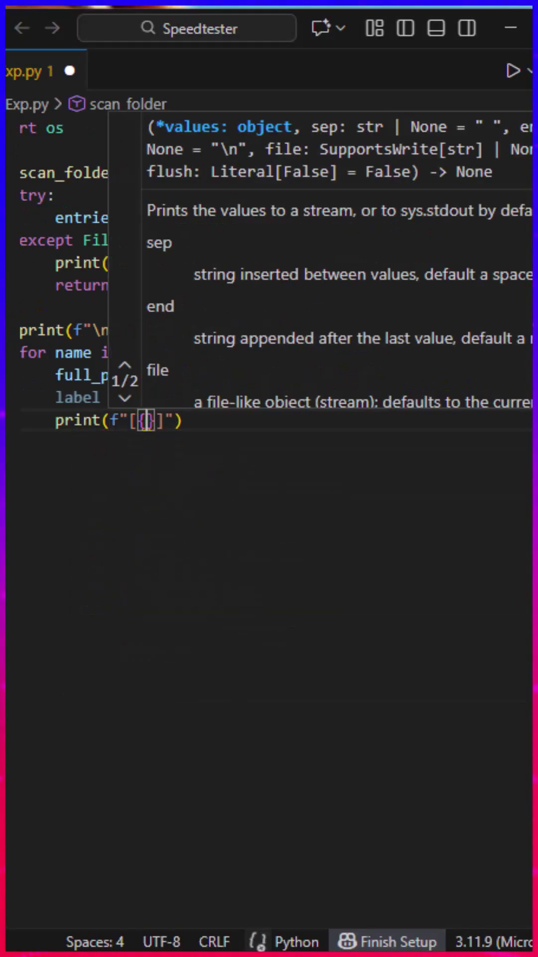
{"action": "type", "text": "label"}
{"action": "key", "text": "Escape"}
{"action": "key", "text": "Right"}
{"action": "key", "text": "Right"}
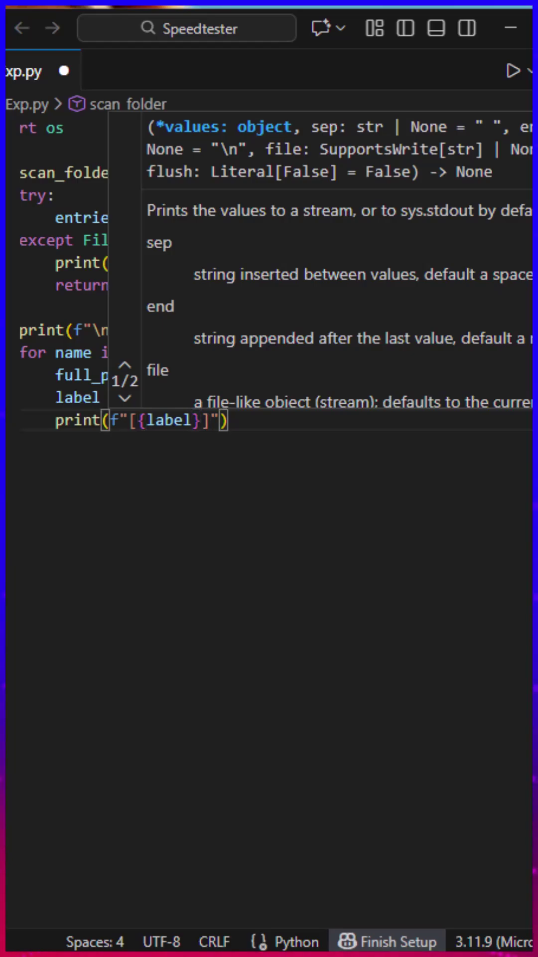
{"action": "type", "text": "{name"}
{"action": "key", "text": "Escape"}
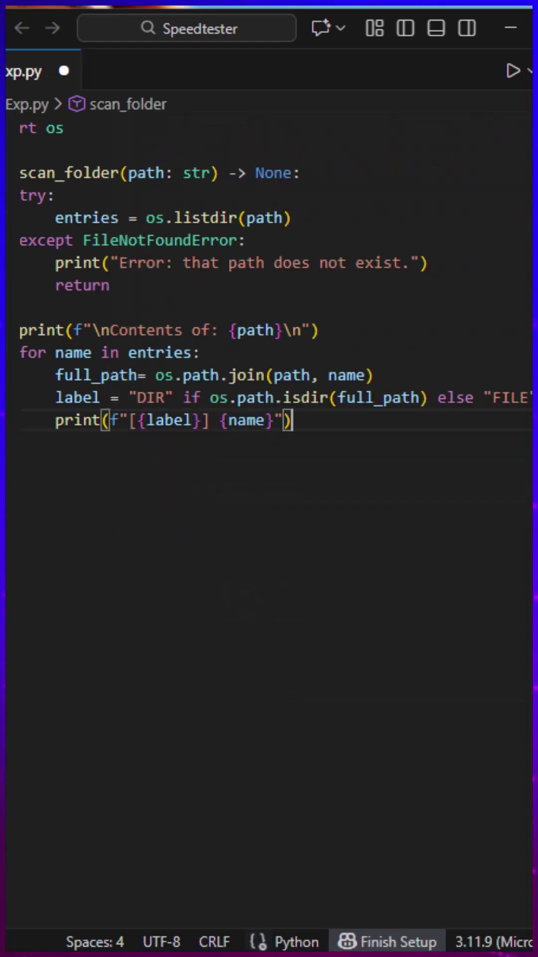
- Add a __main__ block reading target via input('Enter a folder path to explore: ')
{"action": "key", "text": "End"}
{"action": "key", "text": "Return"}
{"action": "key", "text": "Return"}
{"action": "type", "text": "if __name__ =="}
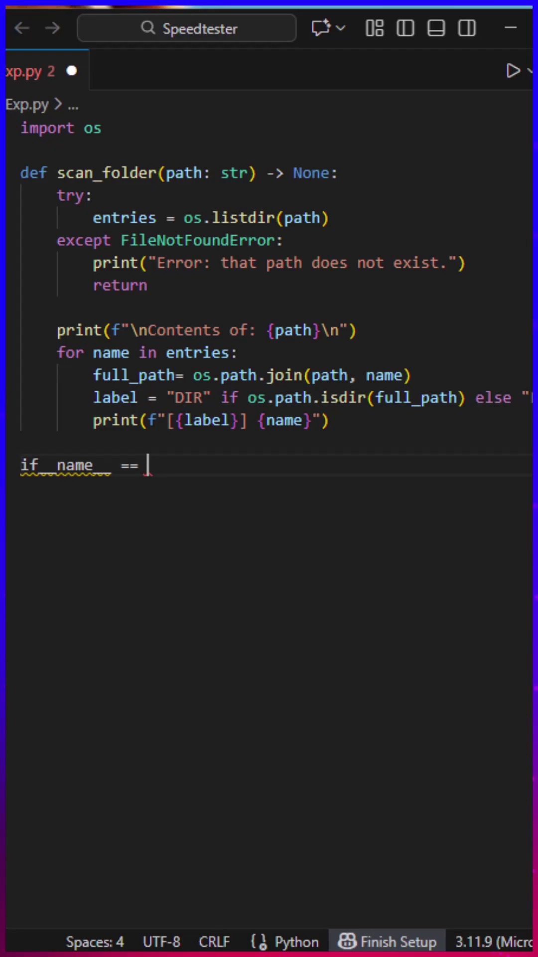
{"action": "type", "text": " \"\""}
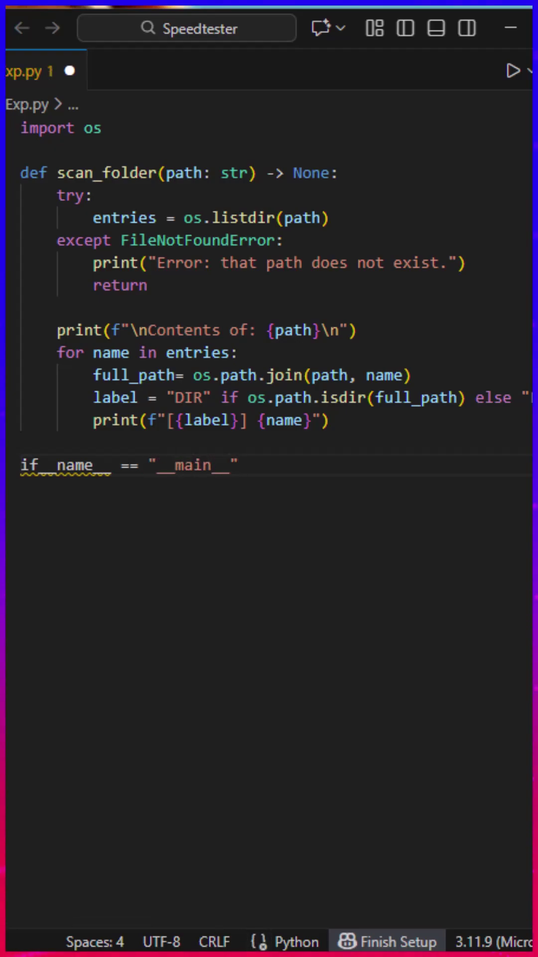
{"action": "key", "text": "End"}
{"action": "type", "text": ":"}
{"action": "key", "text": "Return"}
{"action": "type", "text": "target = i"}
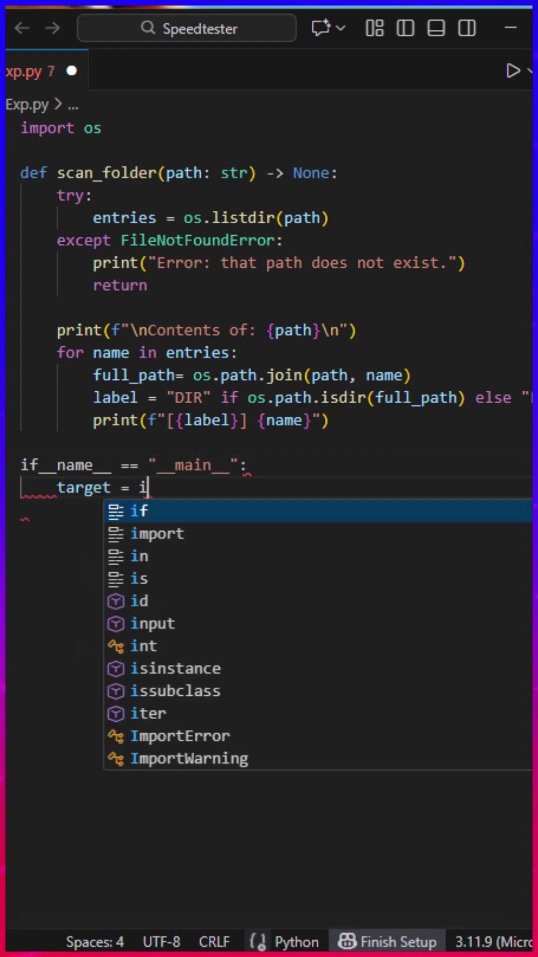
{"action": "type", "text": "nput(\"\""}
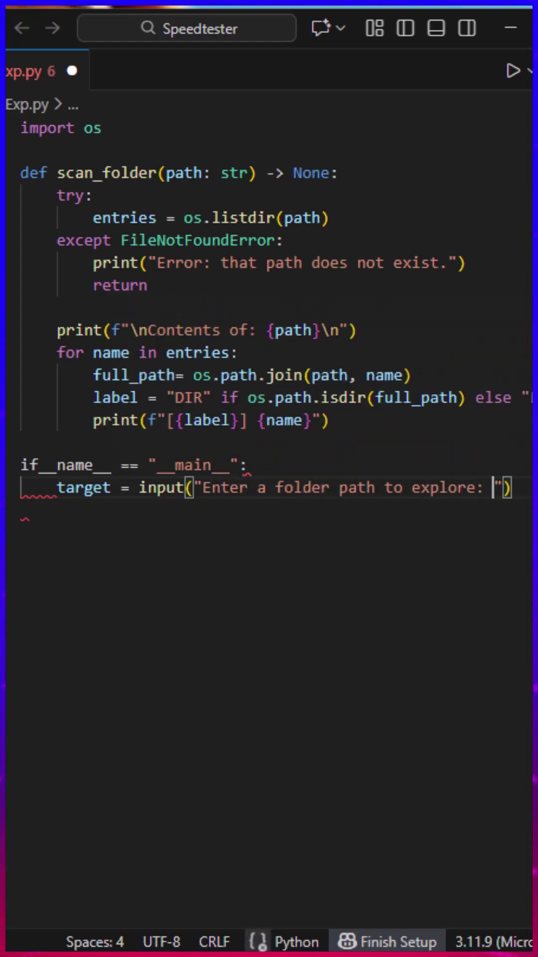
{"action": "key", "text": "End"}
{"action": "key", "text": "Return"}
{"action": "type", "text": "scan"}
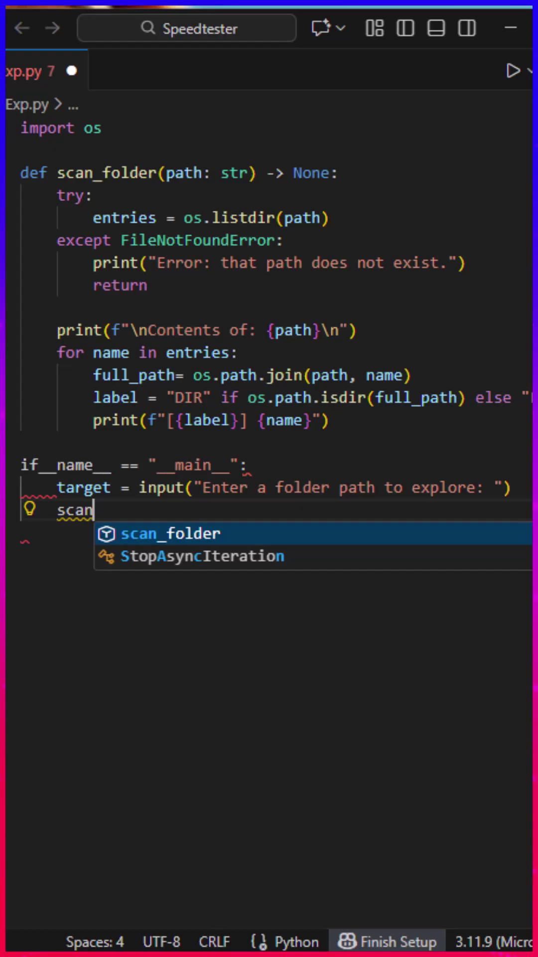
{"action": "type", "text": "_folder(target"}
- Save and run the script, entering /test as the folder to explore
{"action": "key", "text": "ctrl+s"}
{"action": "key", "text": "F5"}
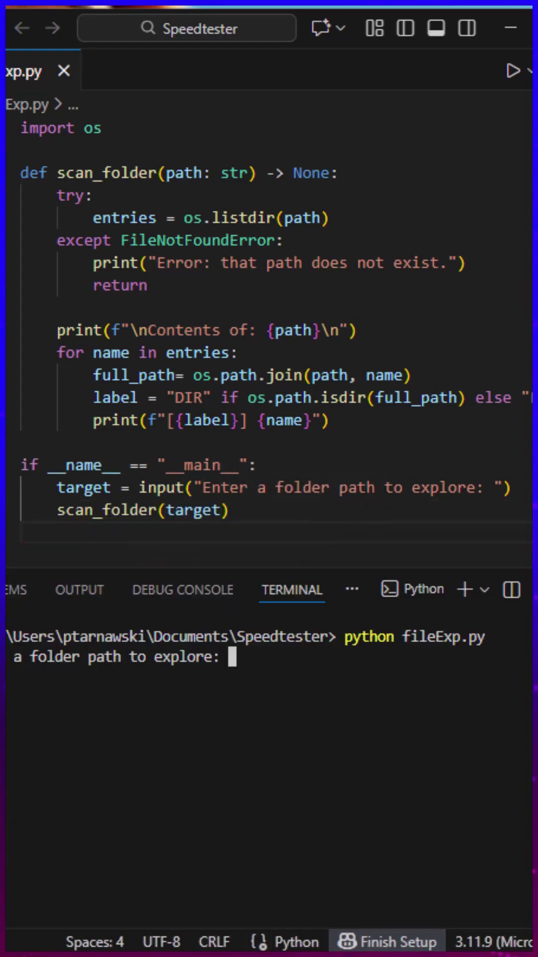
{"action": "type", "text": "/test"}
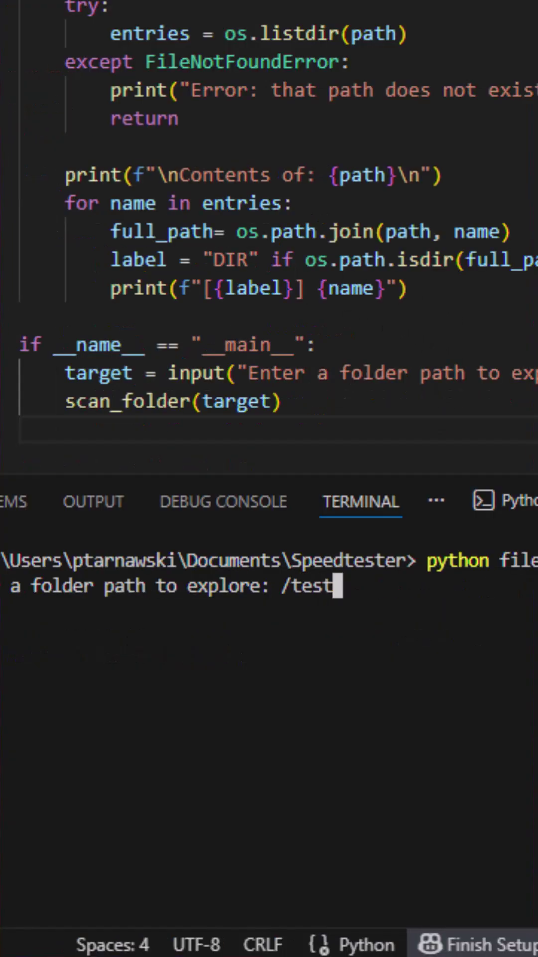
{"action": "key", "text": "Return"}
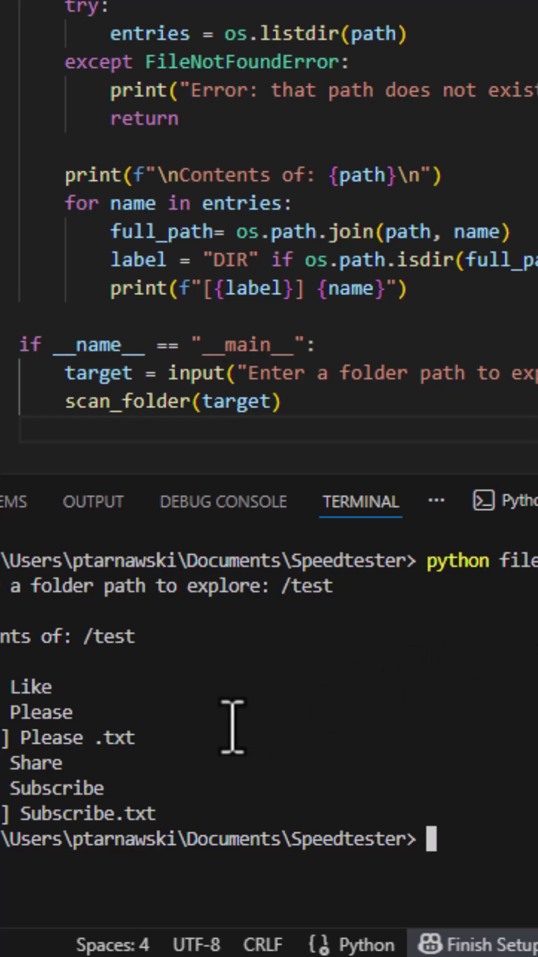